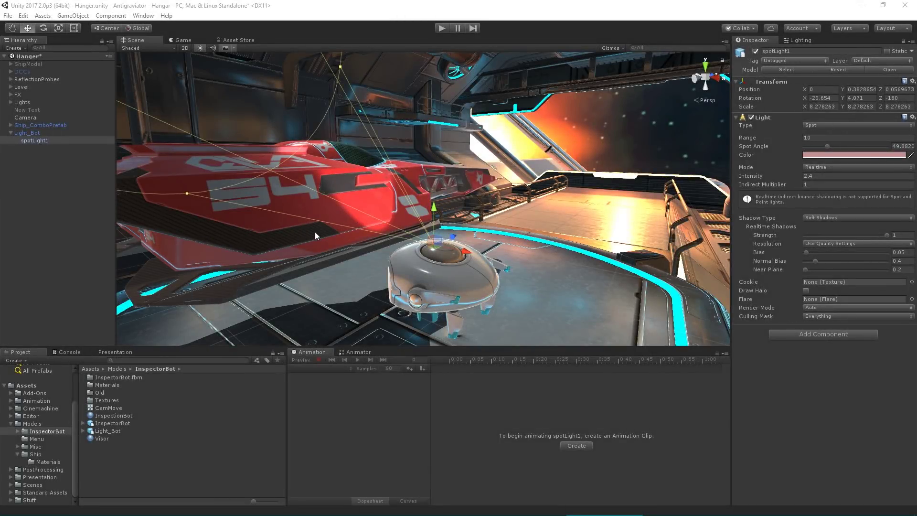
Orbit the Scene view, check the Game view, then select Light_Bot to inspect its controller-less Animator
left_click_drag(315, 232, 291, 225, "alt")
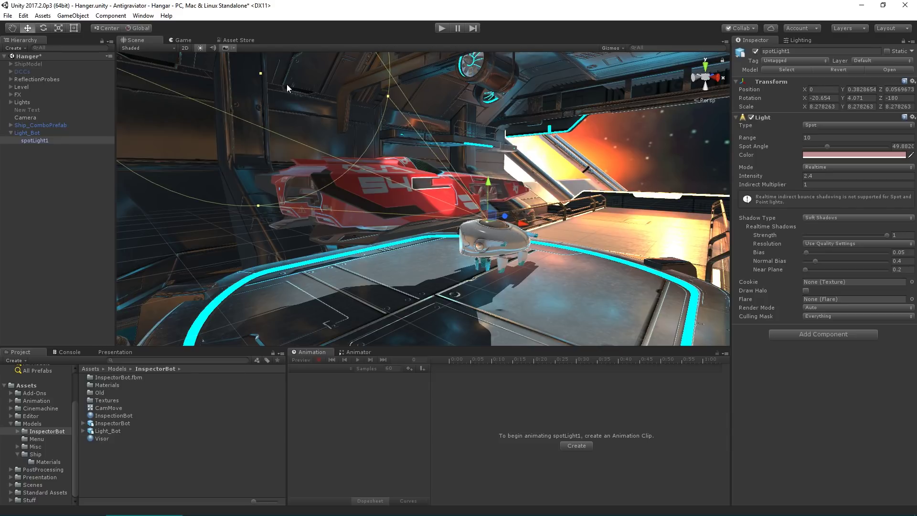
left_click(183, 40)
left_click(139, 40)
left_click(33, 132)
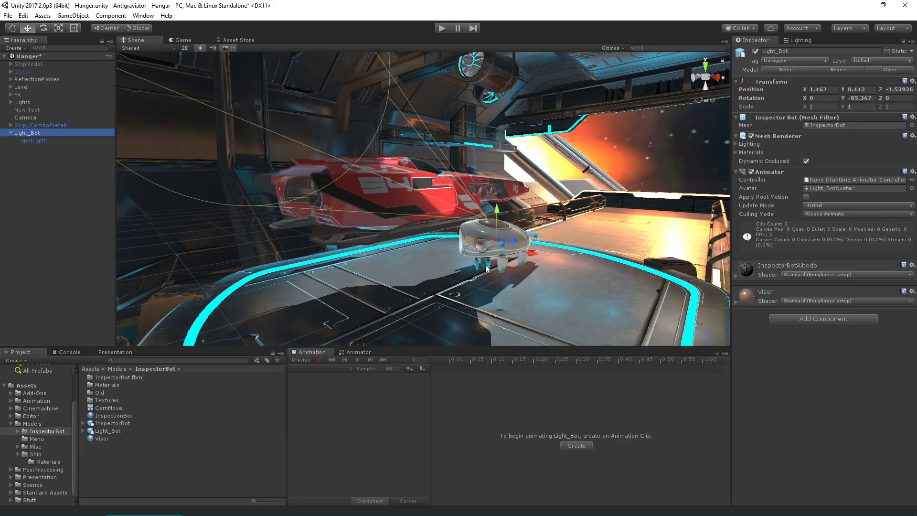
In Maya, select PathCurve, frame the path, and scrub to frame 27 to watch the bot travel
key("alt+Tab")
key("alt+Tab")
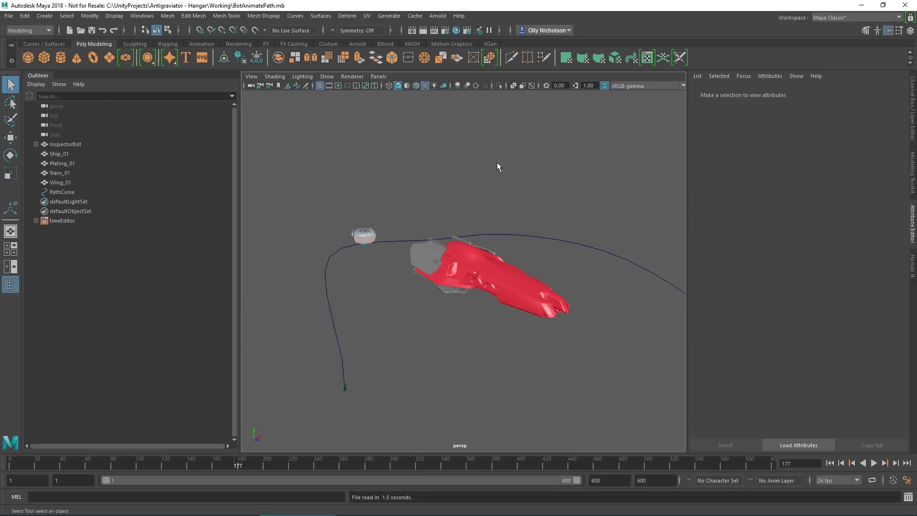
left_click(392, 241)
left_click_drag(391, 226, 482, 234, "alt")
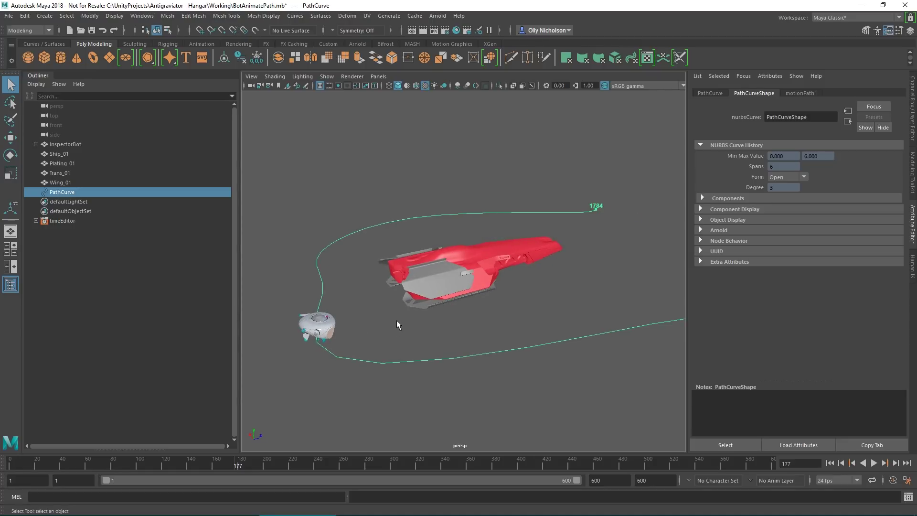
middle_click_drag(396, 325, 365, 306, "alt")
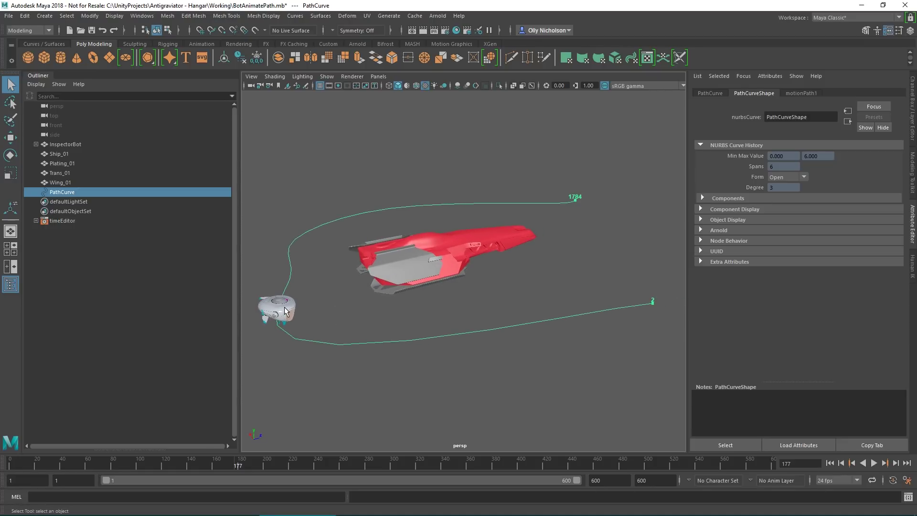
mouse_move(33, 456)
left_mouse_down()
mouse_move(401, 462)
mouse_move(590, 440)
mouse_move(45, 452)
left_mouse_up()
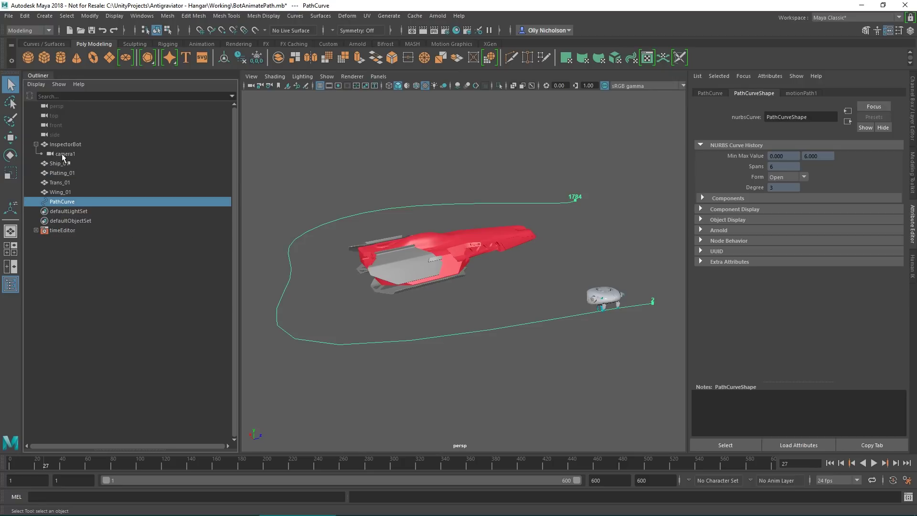
Select camera1 under InspectorBot to show Angle of View 73.74 and Focal Length 24
left_click(108, 18)
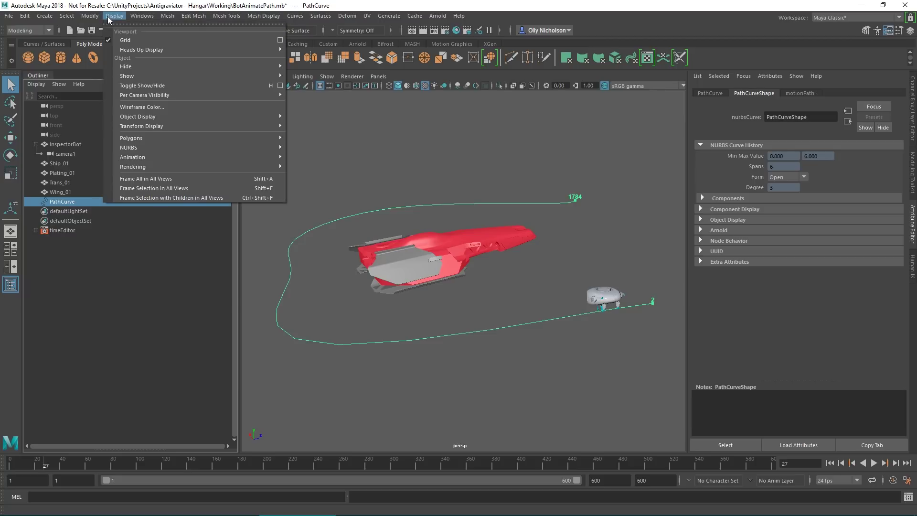
mouse_move(53, 18)
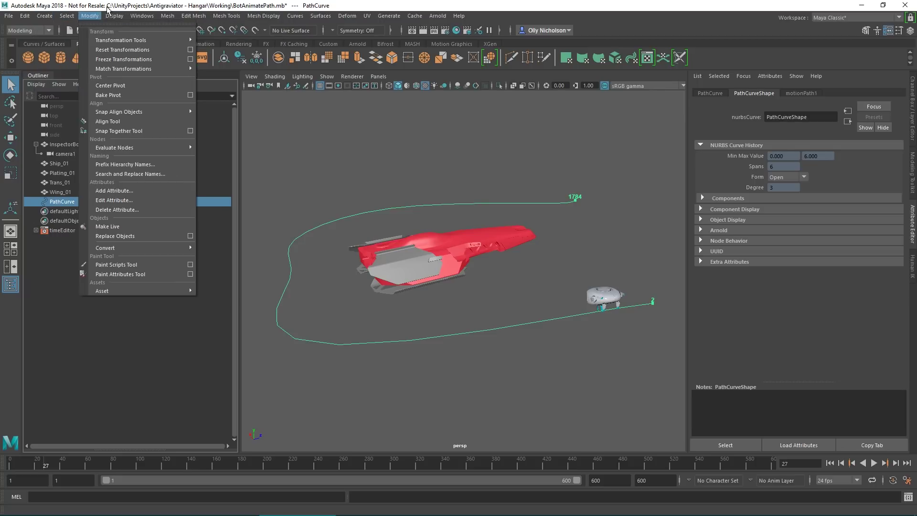
left_click(64, 155)
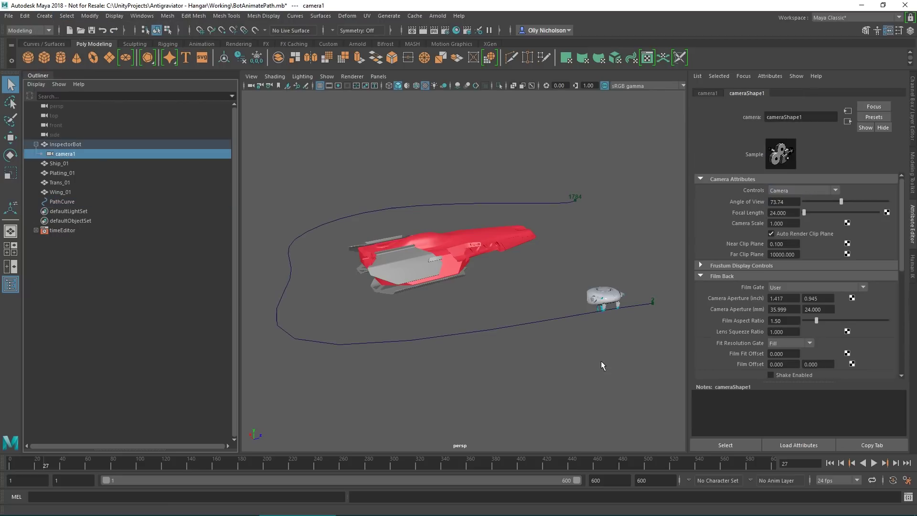
left_click_drag(589, 349, 360, 301, "alt")
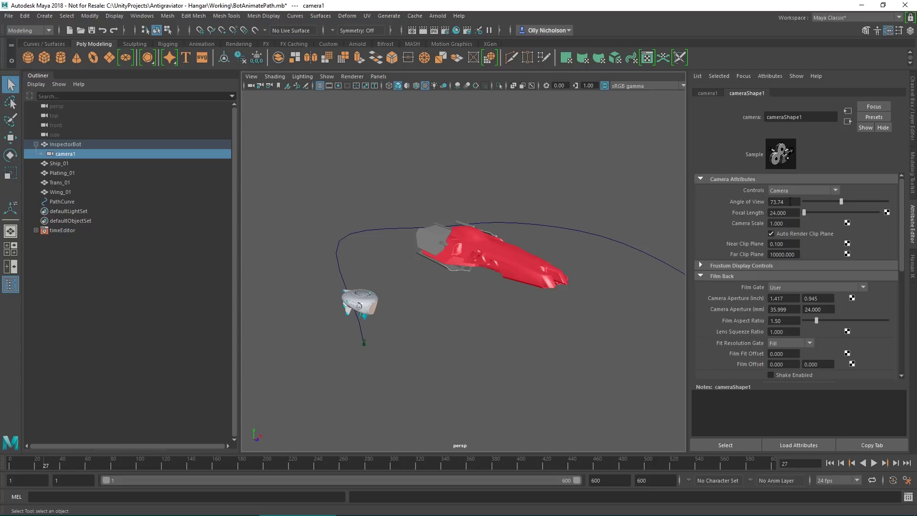
left_click(790, 203)
Set camera1's Focal Length to 20, widening its Angle of View to 83.97
left_click_drag(841, 203, 838, 203)
key("Tab")
type("20")
key("Return")
Orbit around the scene and select InspectorBot in the Outliner for export
mouse_move(397, 296)
left_mouse_down("alt")
mouse_move(389, 289)
mouse_move(420, 289)
mouse_move(366, 291)
mouse_move(402, 291)
left_mouse_up("alt")
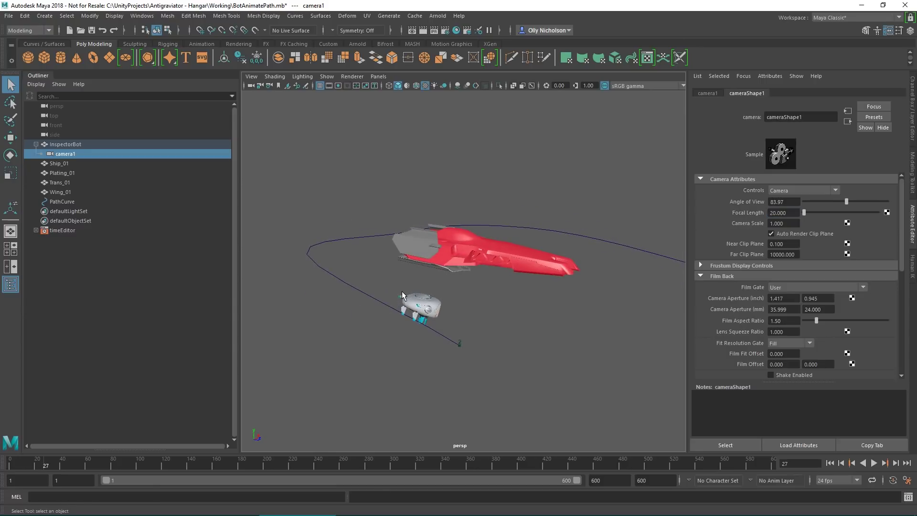
left_click_drag(445, 347, 485, 251, "alt")
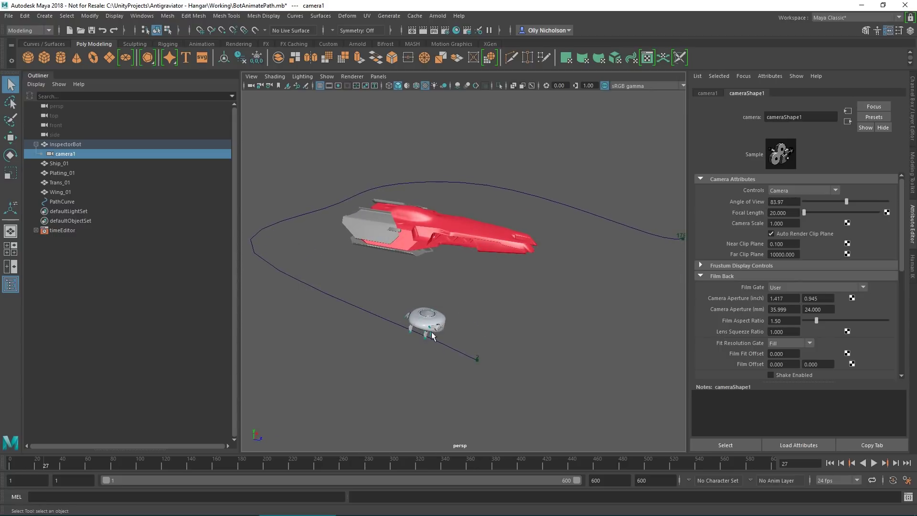
left_click_drag(424, 331, 468, 320, "alt")
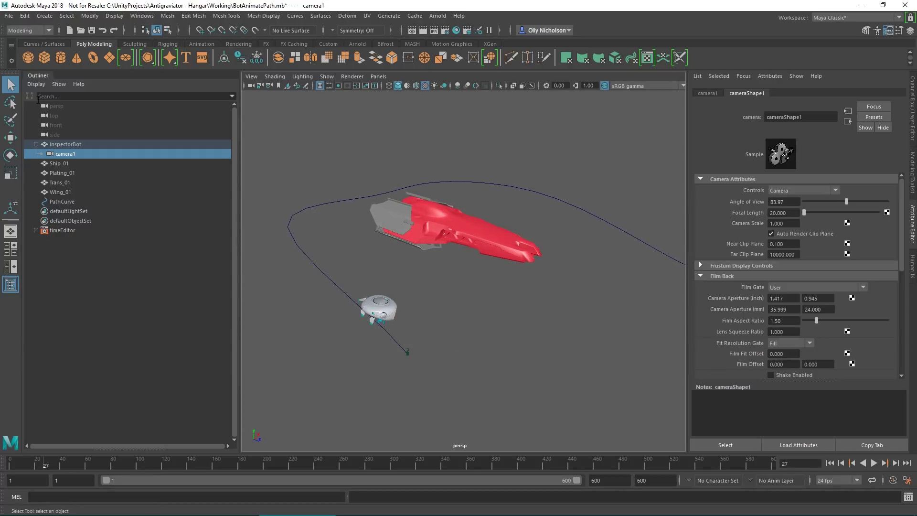
left_click(66, 145)
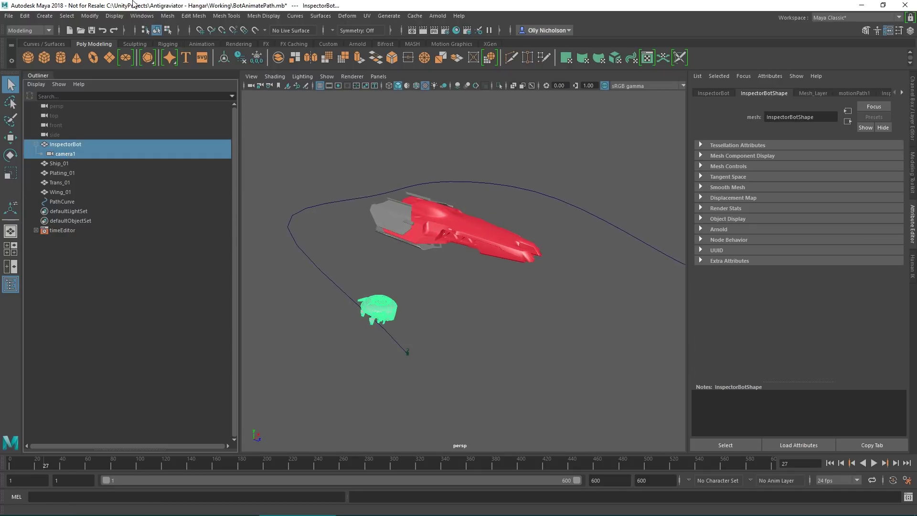
Export the selection as Cam_Bot.fbx with animation settings into the InspectorBot models folder
left_click(9, 16)
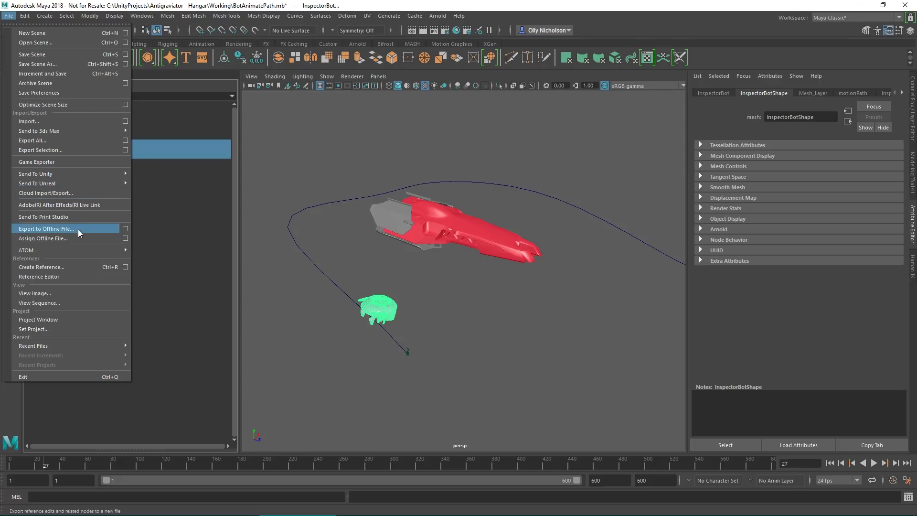
left_click(345, 198)
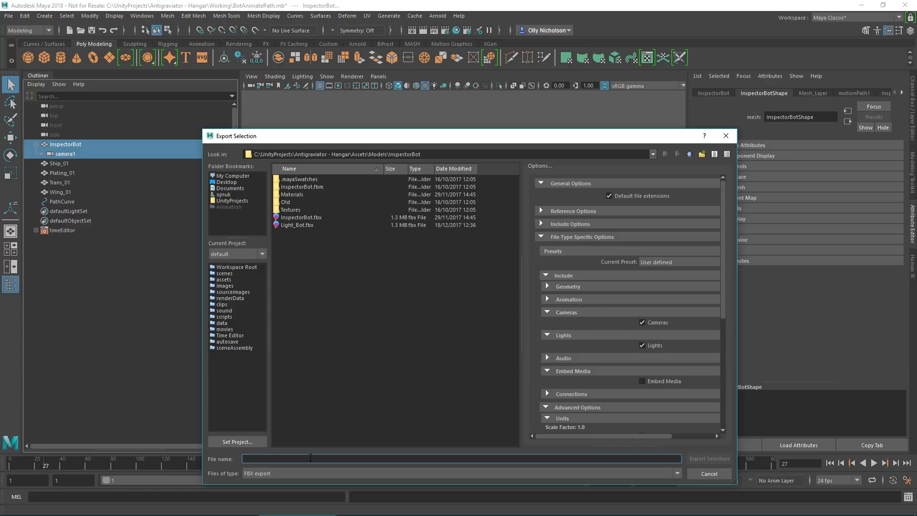
type("Cam_VB")
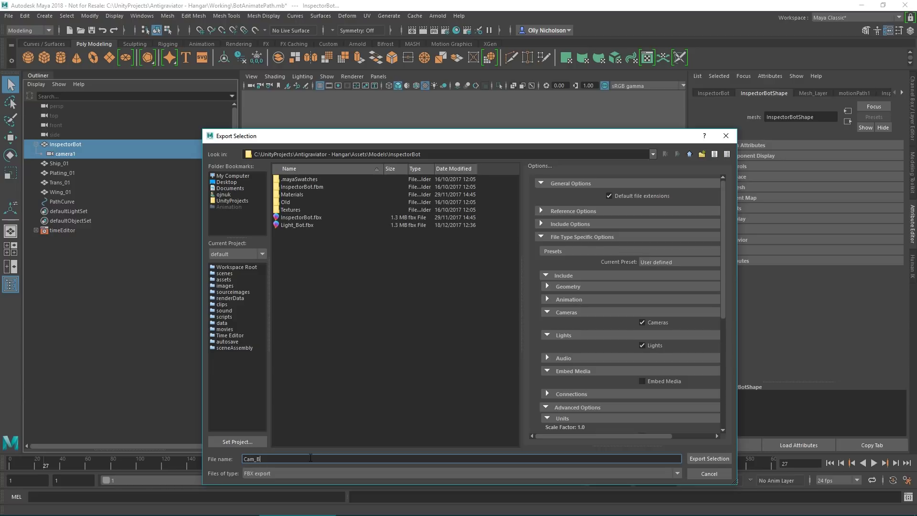
type("ot")
scroll(652, 321, "down", 3)
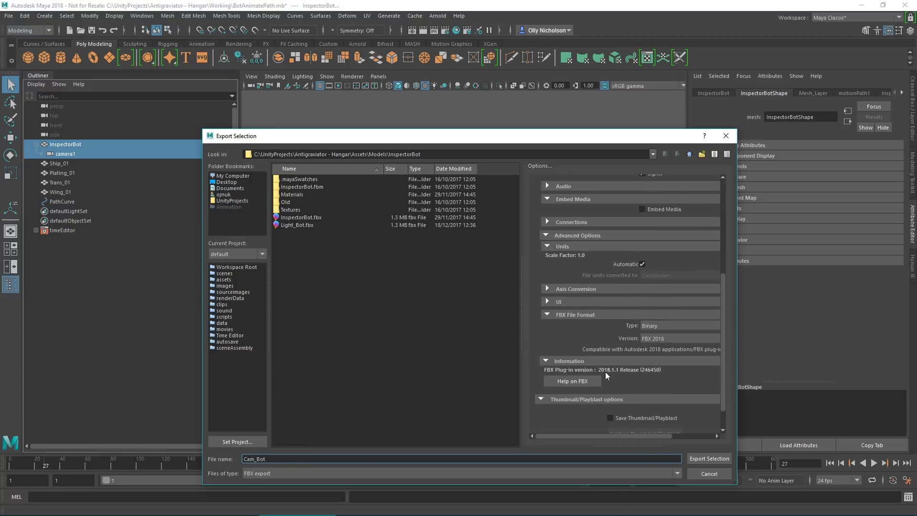
scroll(598, 363, "up", 1)
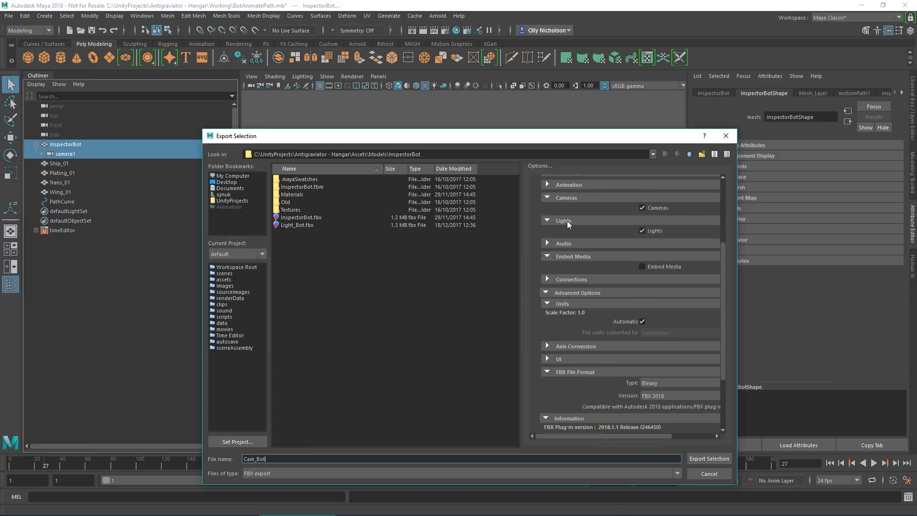
left_click(547, 186)
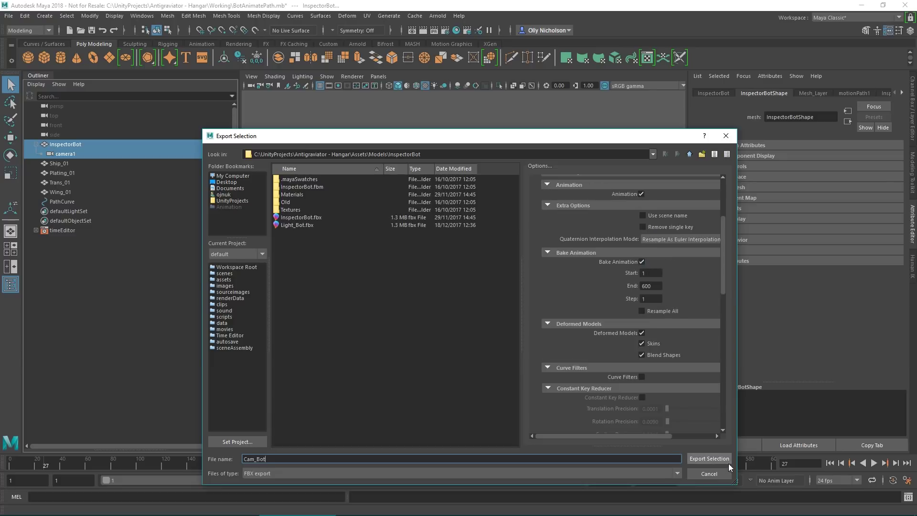
left_click(709, 459)
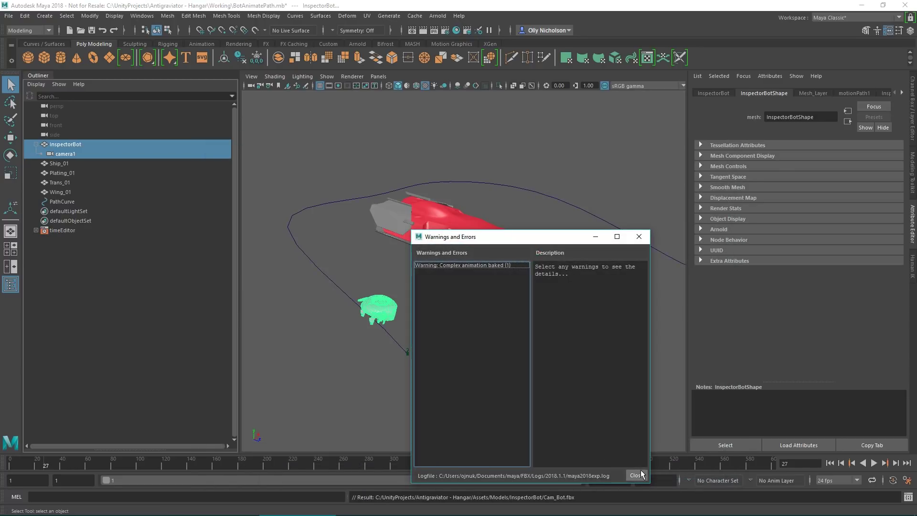
Review the baked-animation warning, close the Warnings dialog, and return to Unity
left_click(469, 265)
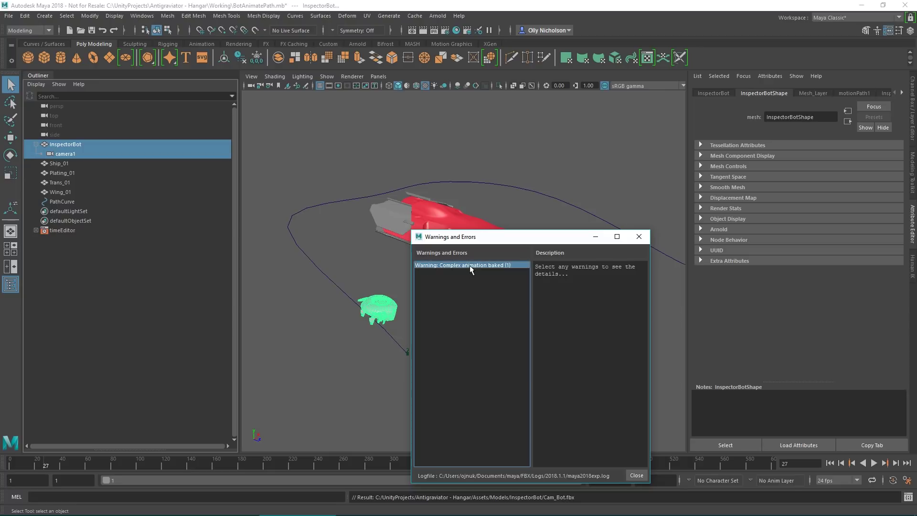
left_click(636, 475)
key("alt+Tab")
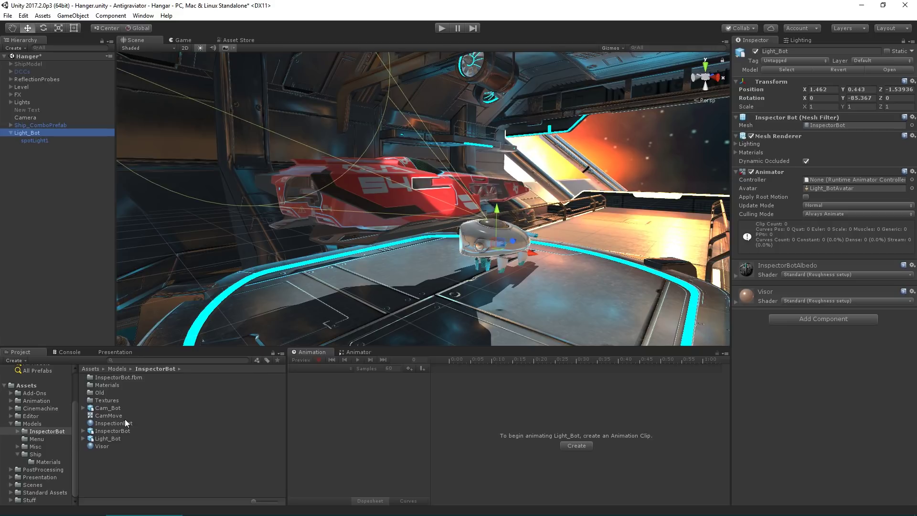
Drag the imported Cam_Bot model into the Hierarchy and inspect its camera1 child
left_click(114, 408)
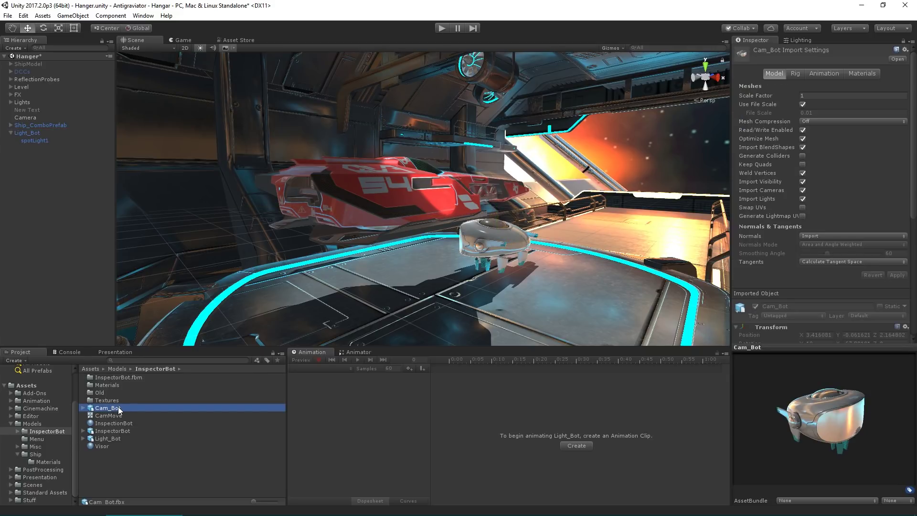
left_click_drag(118, 406, 29, 145)
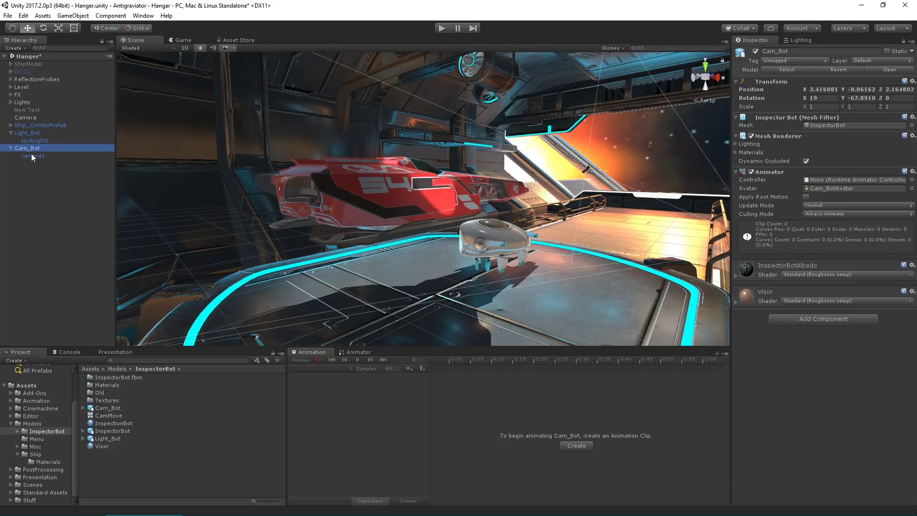
left_click(32, 156)
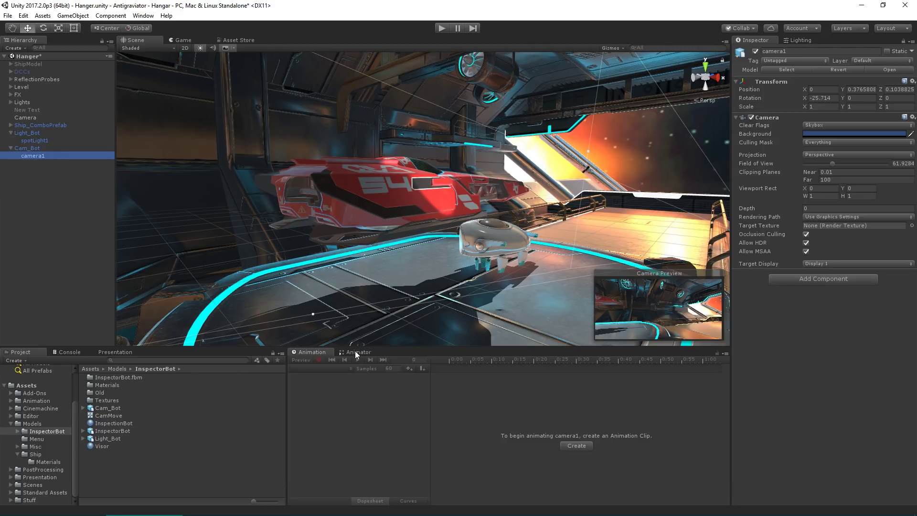
left_click(31, 147)
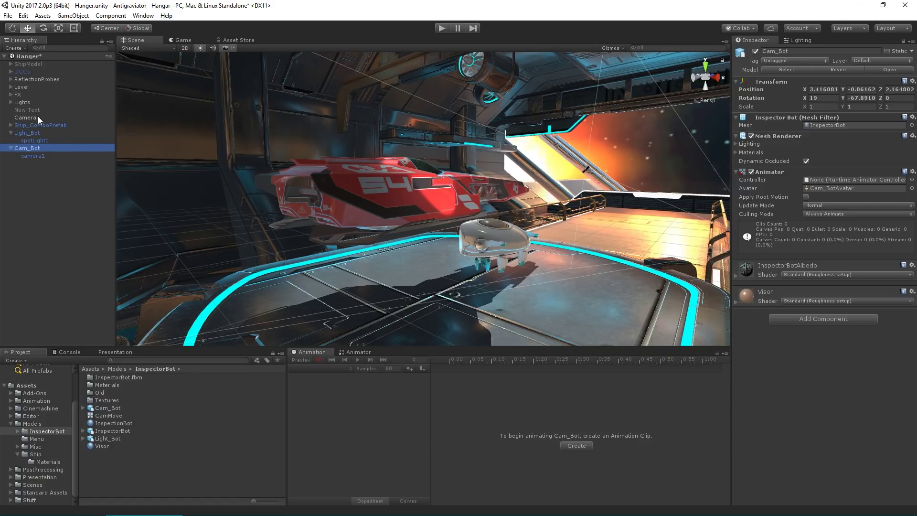
Delete the scene's original Camera object and reselect Cam_Bot
left_click(19, 117)
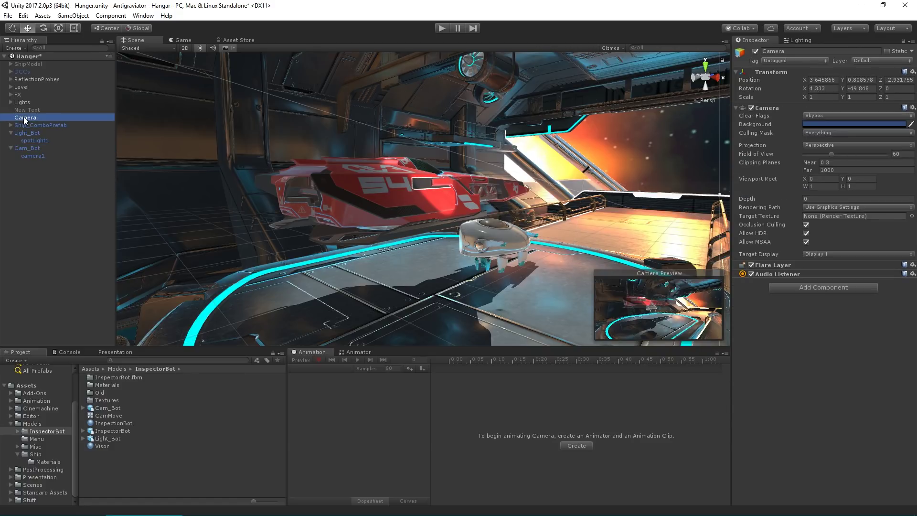
key("Delete")
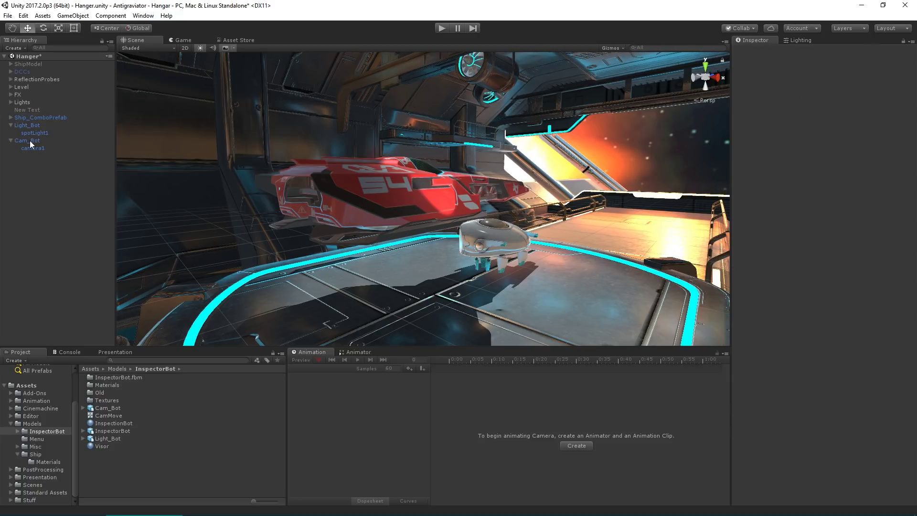
left_click(30, 141)
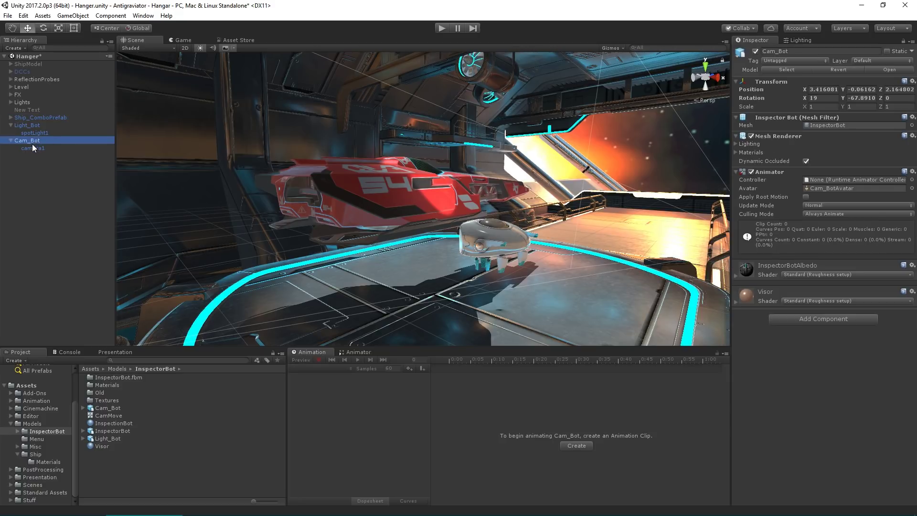
Create a CamBot animator controller in the InspectorBot folder with Take 001 as its default state
right_click(108, 465)
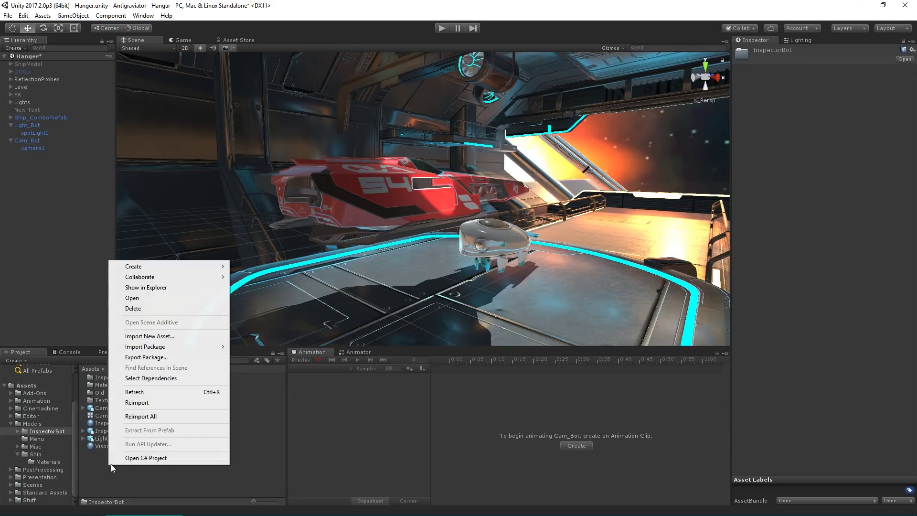
mouse_move(168, 265)
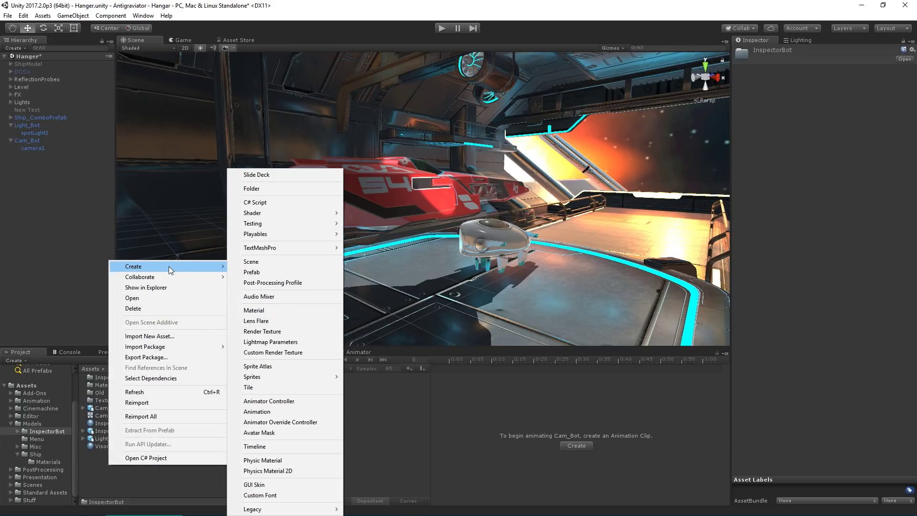
left_click(276, 401)
type("CamBot")
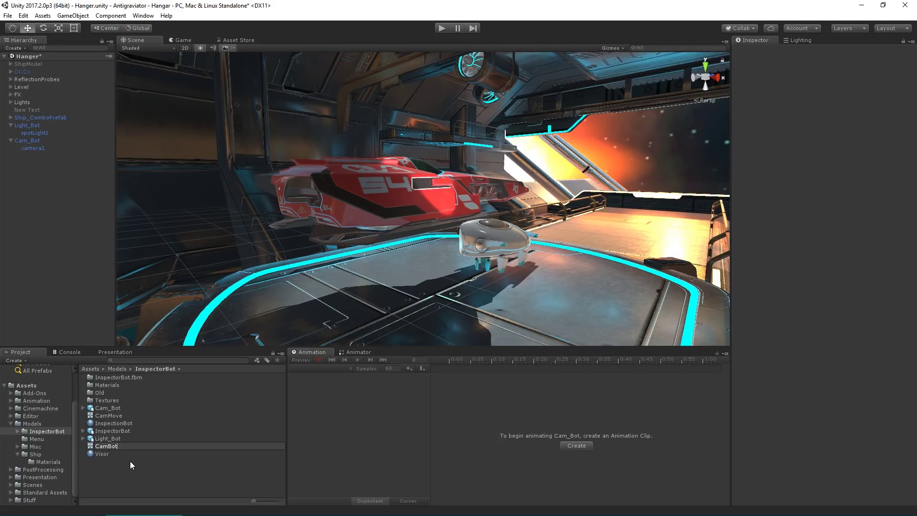
key("Return")
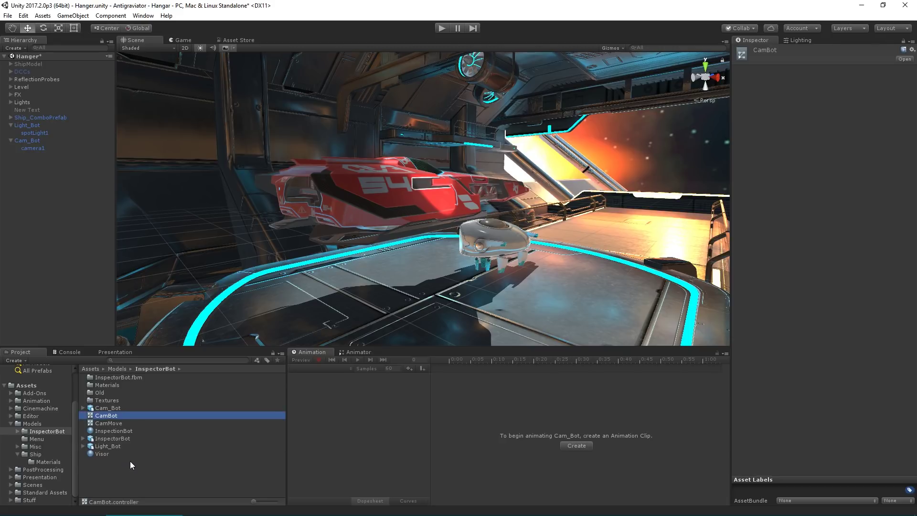
left_click(358, 352)
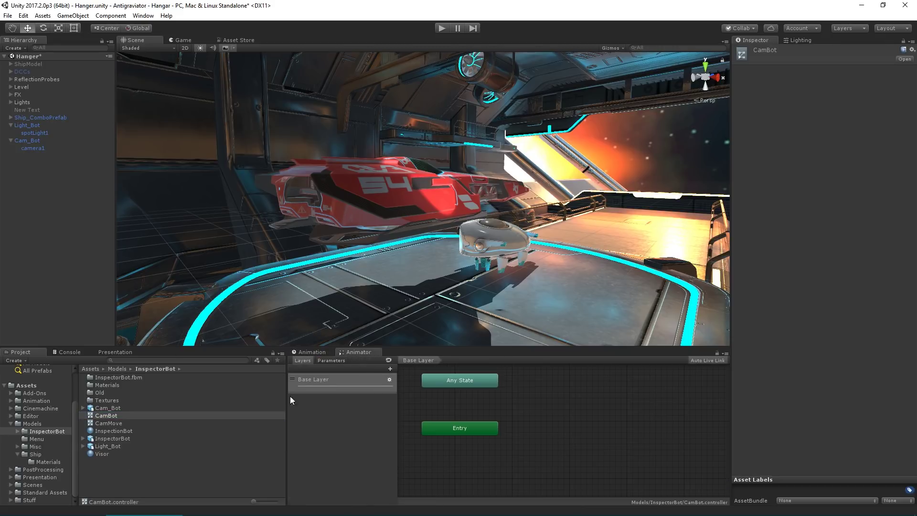
left_click(83, 408)
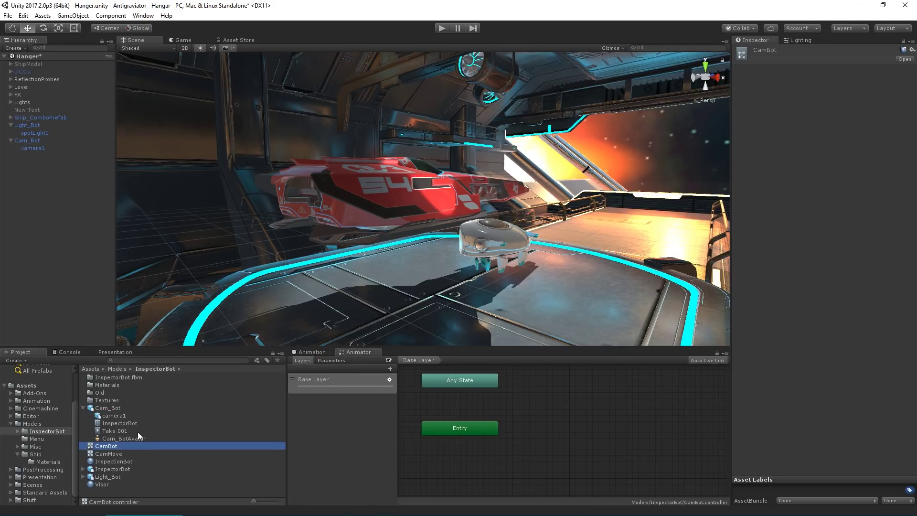
left_click_drag(119, 432, 600, 404)
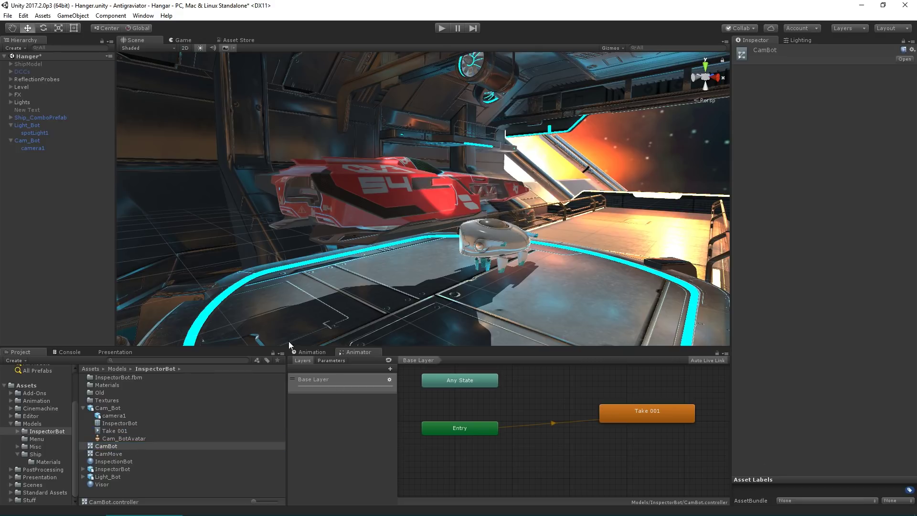
Assign CamBot as Cam_Bot's Animator controller and play the scene to test the camera
left_click(26, 140)
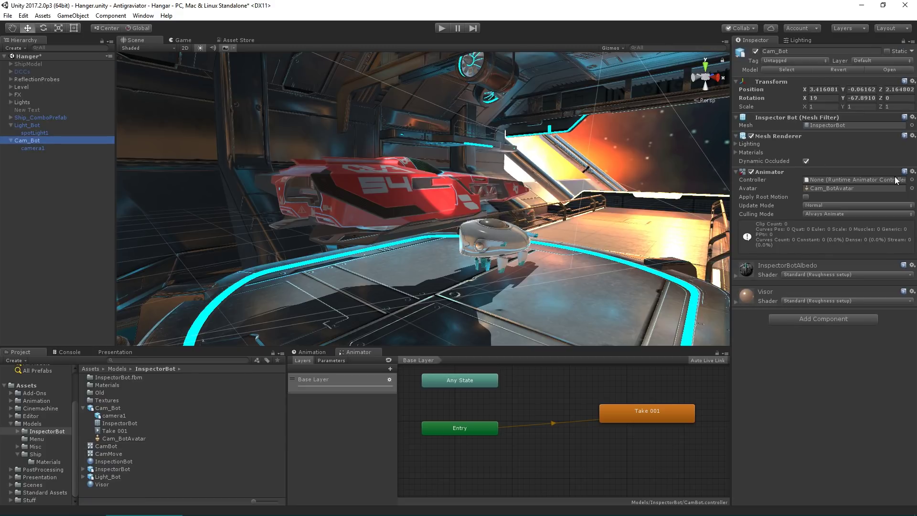
left_click(912, 180)
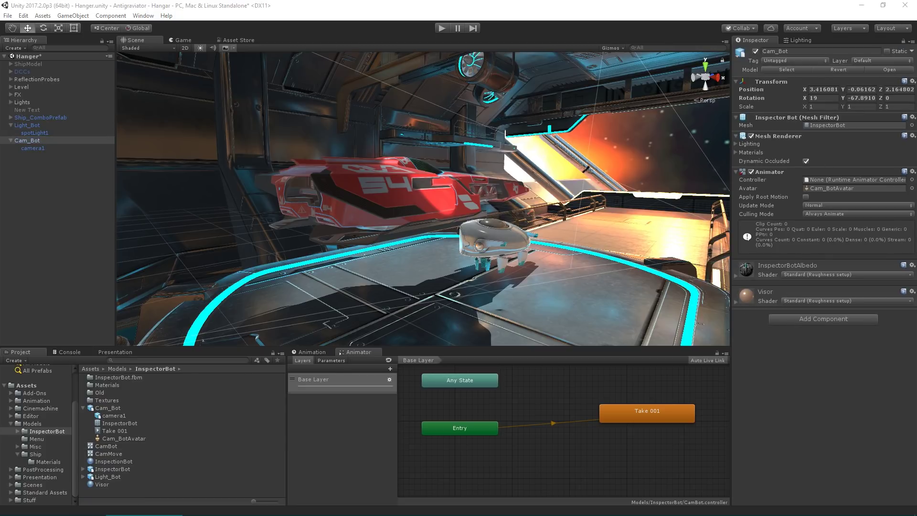
key("Return")
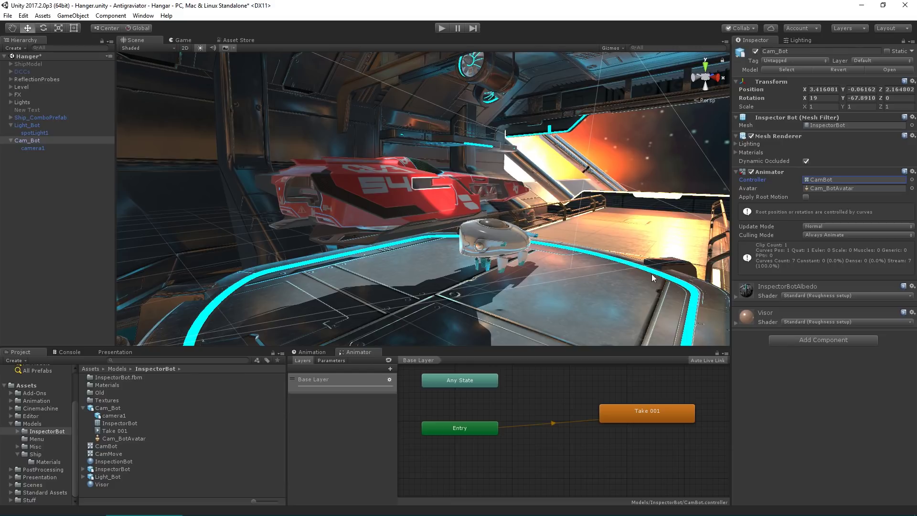
left_click(441, 28)
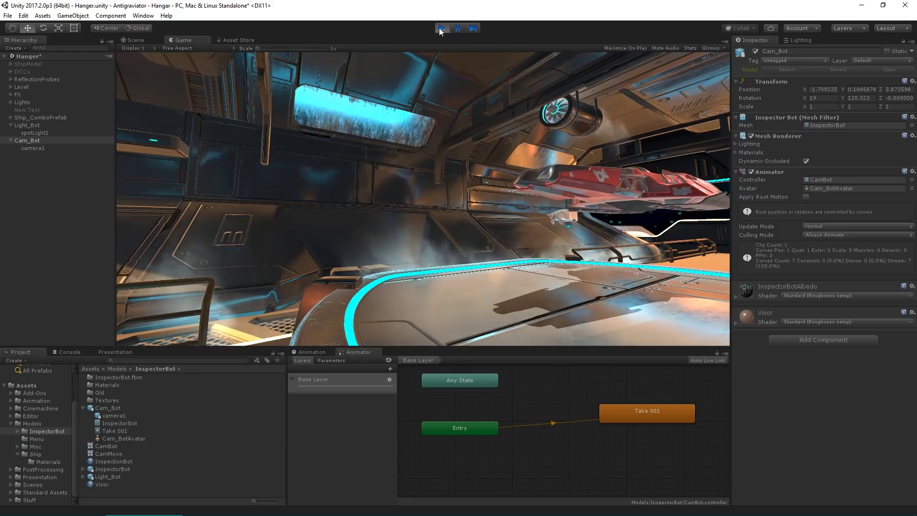
left_click(440, 29)
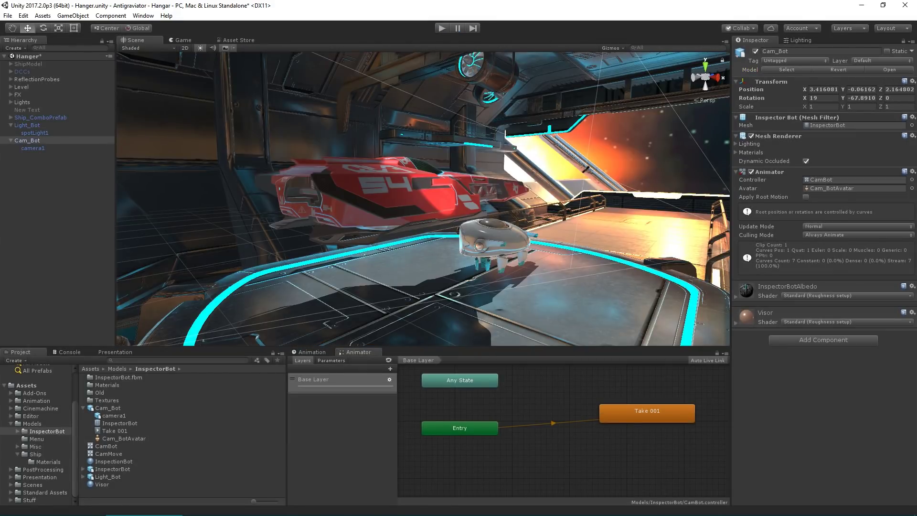